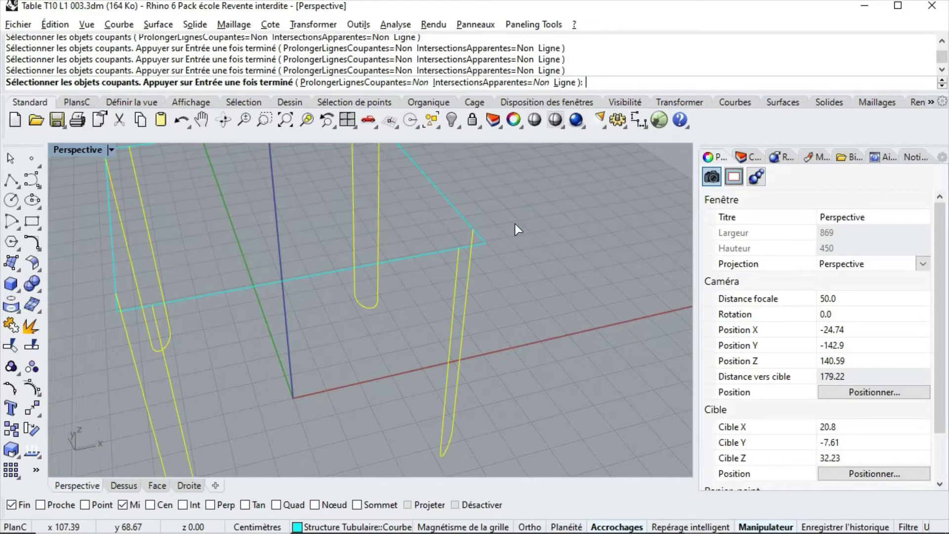
Step: Trim the four corners off the tabletop square, using the leg curves as cutting objects
right_click_drag(518, 247, 557, 262, "shift")
right_click(558, 265)
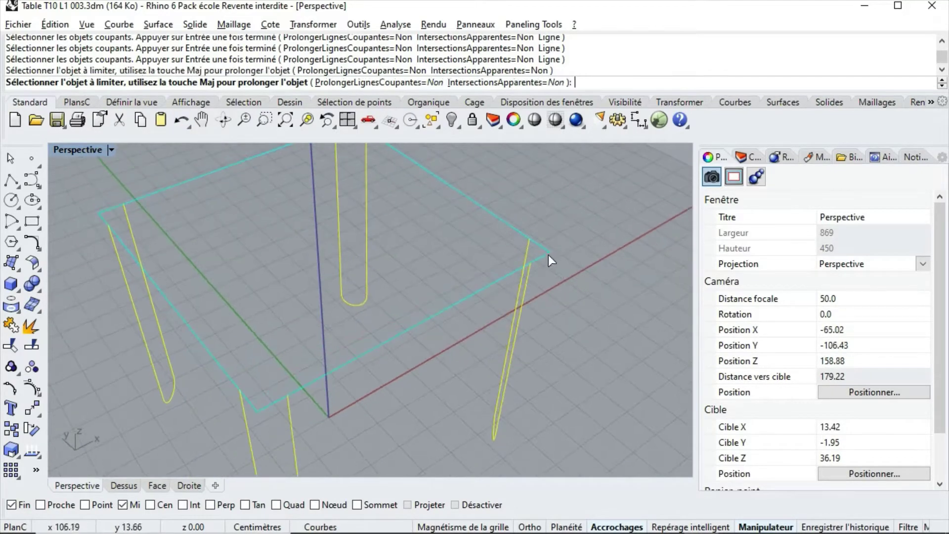
left_click(547, 254)
left_click(105, 212)
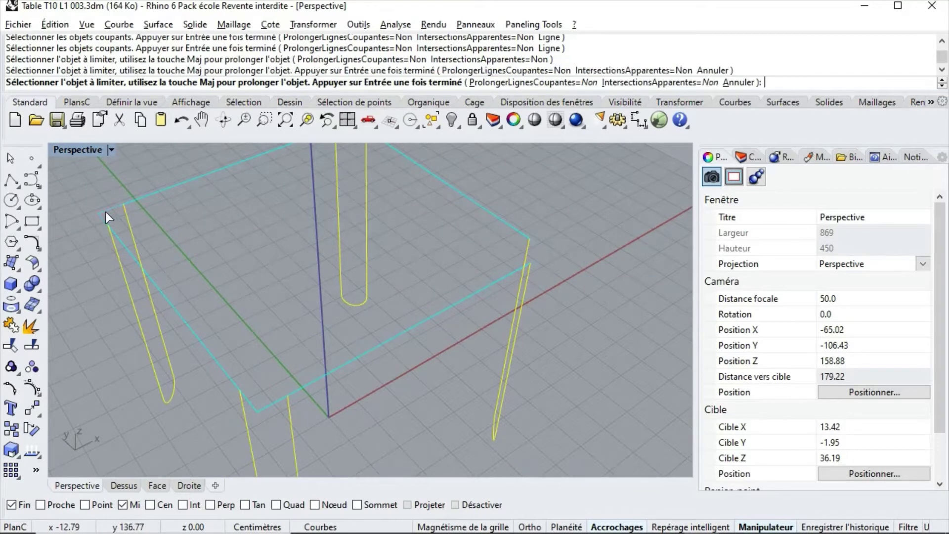
left_click(266, 409)
scroll(265, 409, "down", 5)
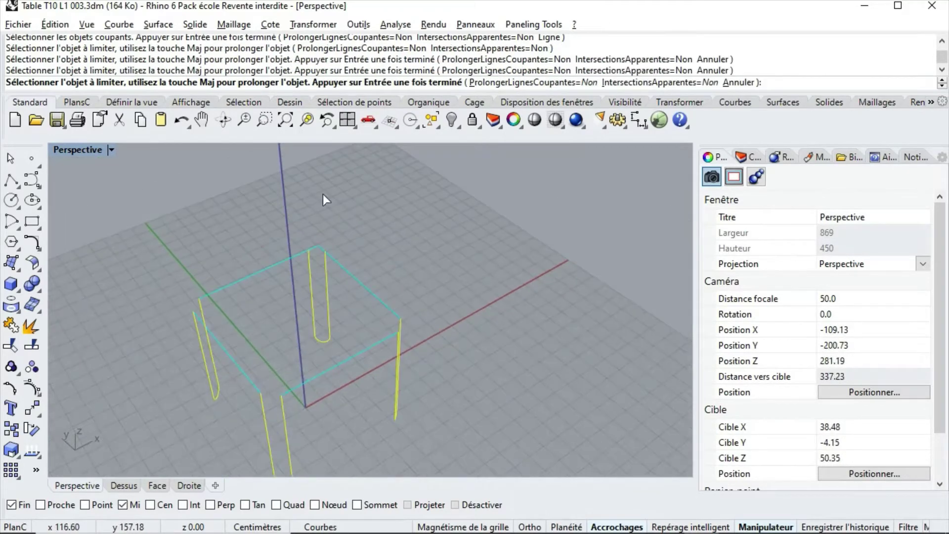
scroll(321, 222, "up", 3)
left_click(310, 257)
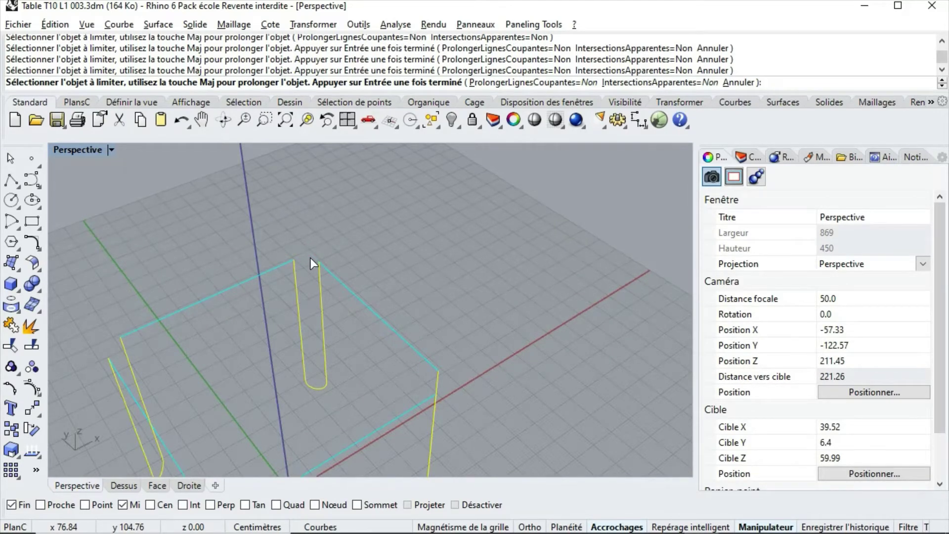
key("Return")
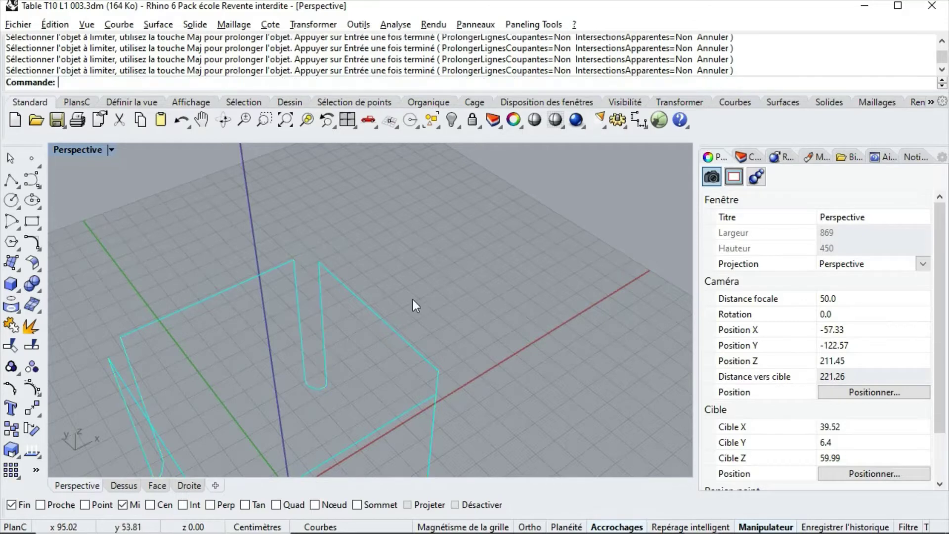
Step: Join the trimmed square segments and the leg curves into one curve, and check its object type
scroll(563, 316, "down", 4)
right_click_drag(562, 307, 250, 214)
left_click_drag(216, 207, 480, 467)
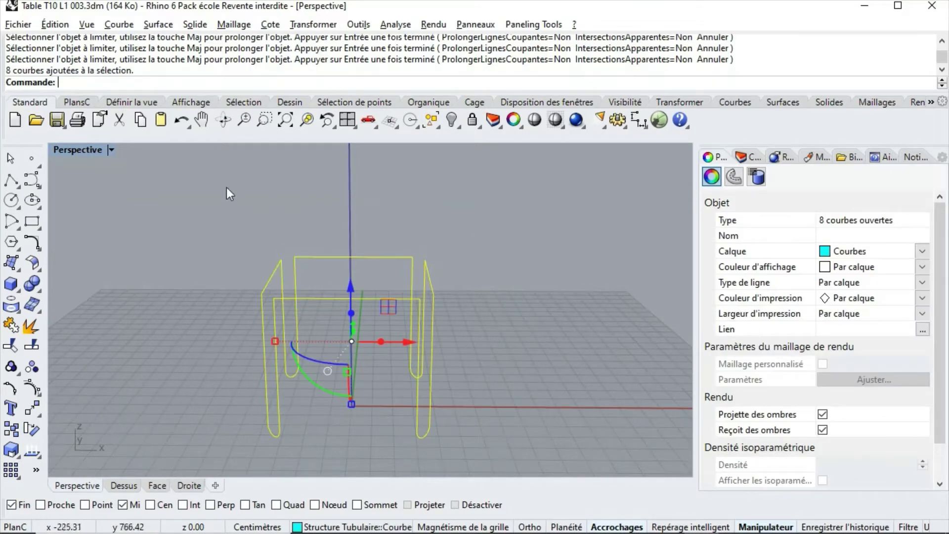
left_click(10, 326)
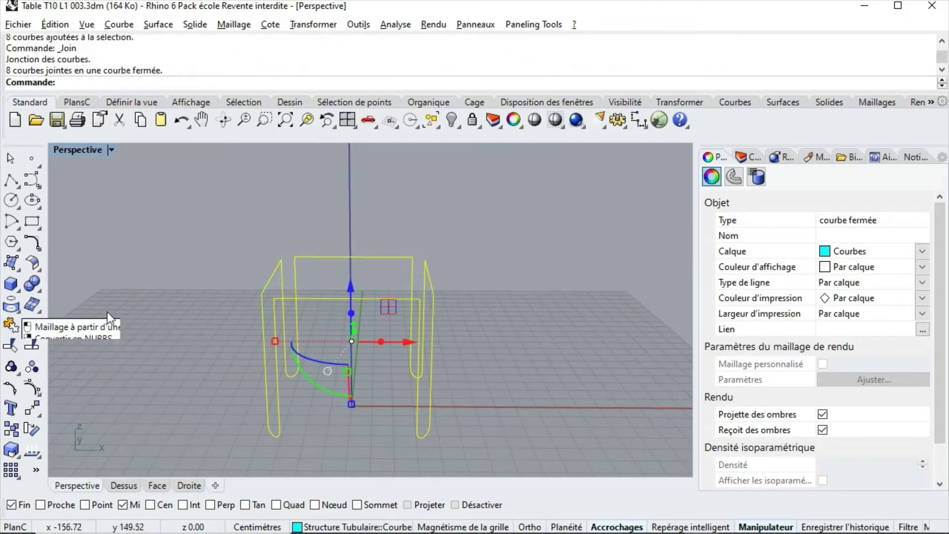
left_click(742, 156)
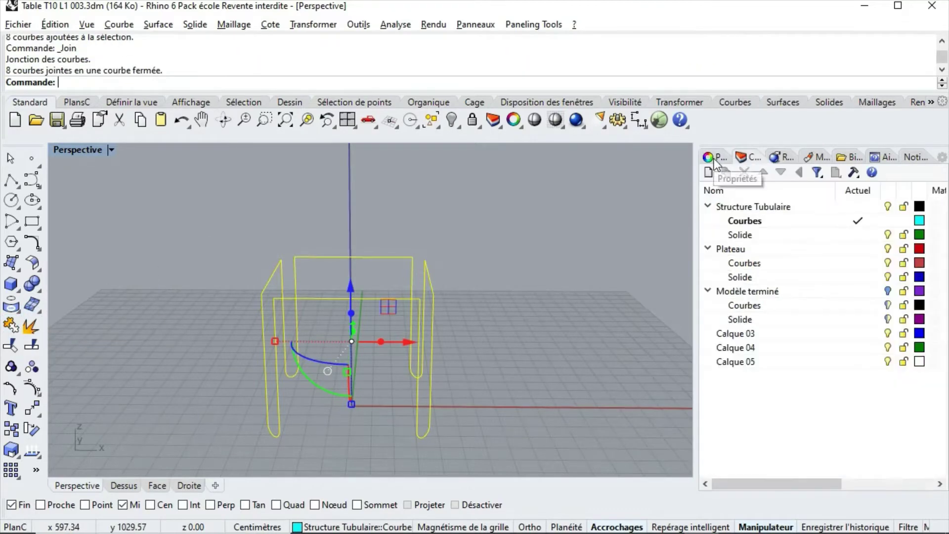
left_click(713, 158)
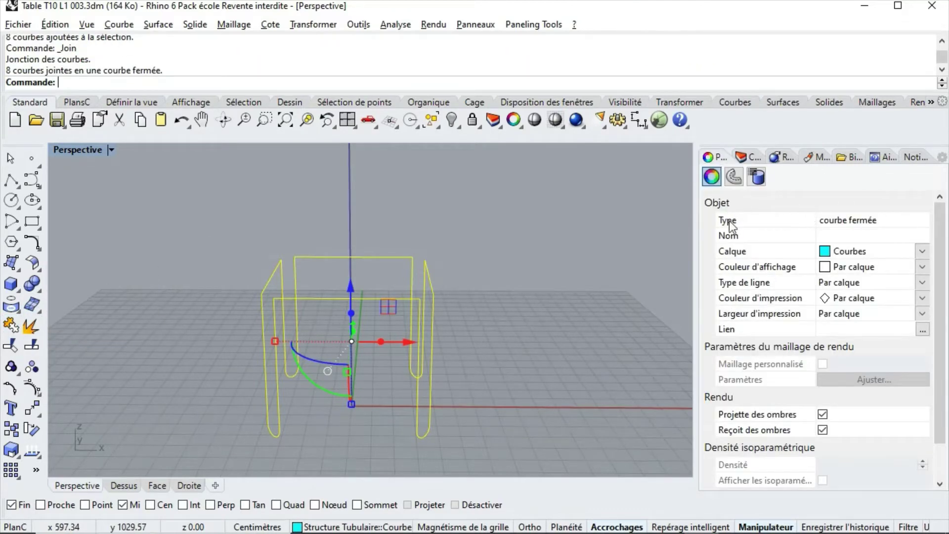
left_click(521, 300)
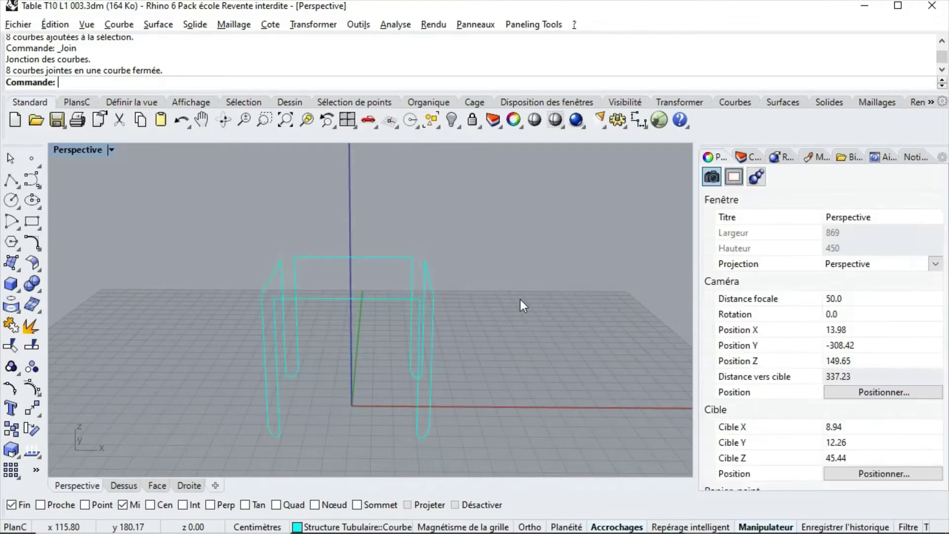
Step: Fillet one upper corner of a leg on the joined frame curve with a radius of 5 cm
right_click_drag(520, 300, 399, 348)
right_click_drag(468, 384, 462, 318)
scroll(502, 293, "up", 4)
scroll(390, 304, "up", 2)
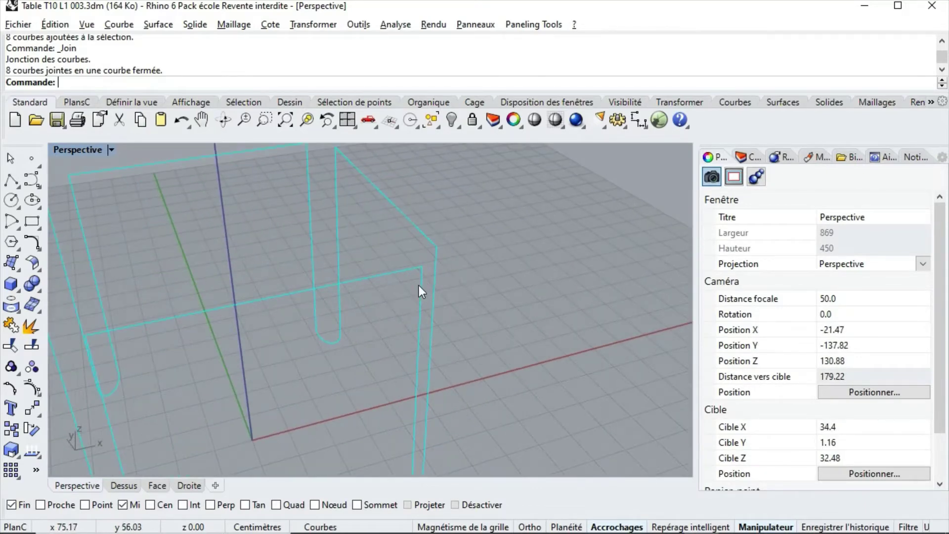
scroll(380, 281, "down", 2)
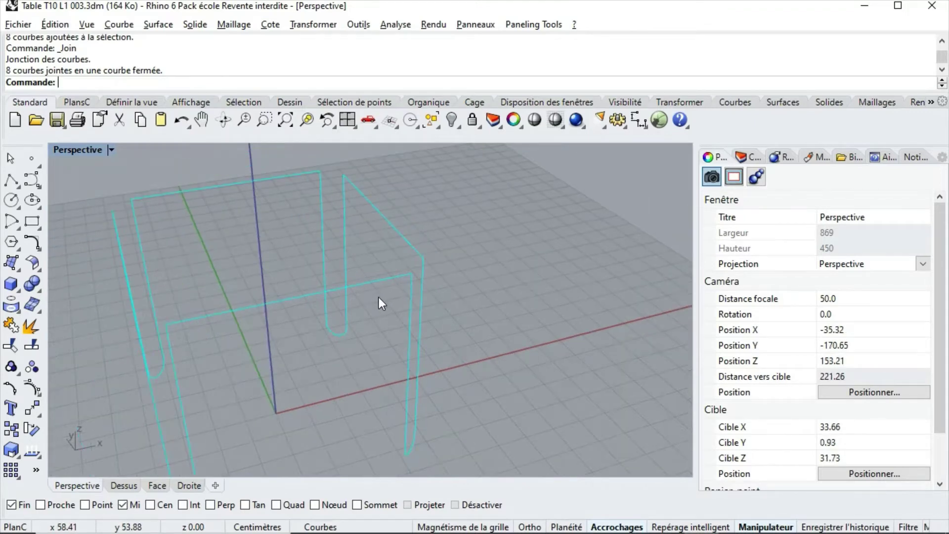
right_click_drag(379, 298, 399, 263)
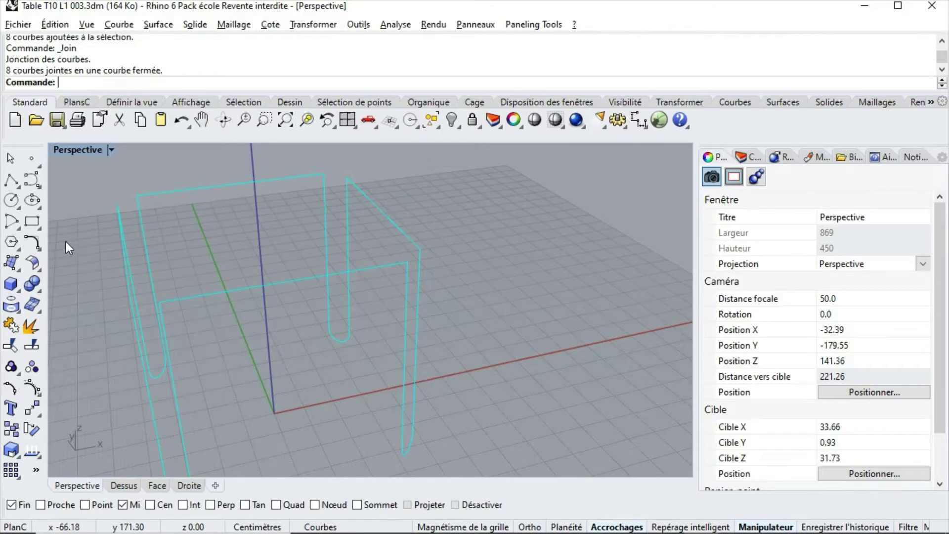
left_click(33, 244)
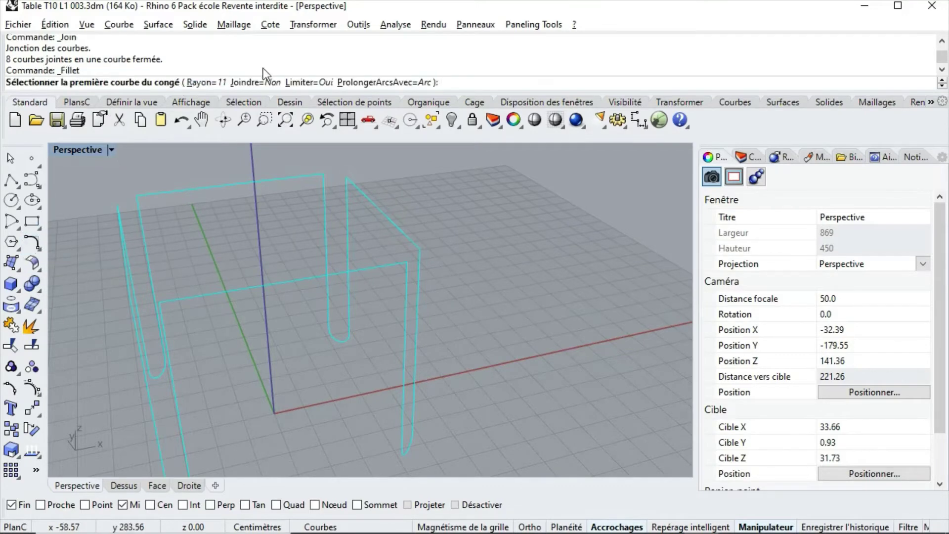
left_click(203, 82)
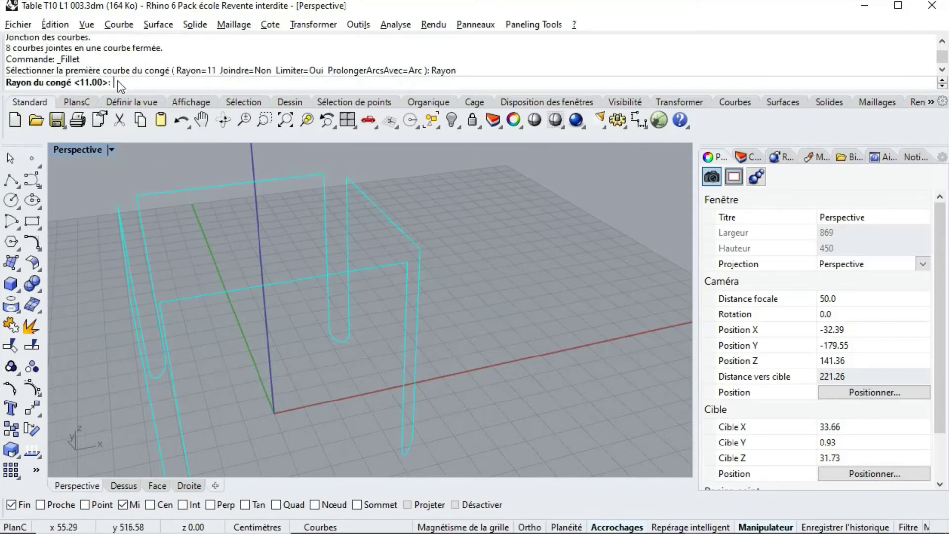
type("5")
key("Return")
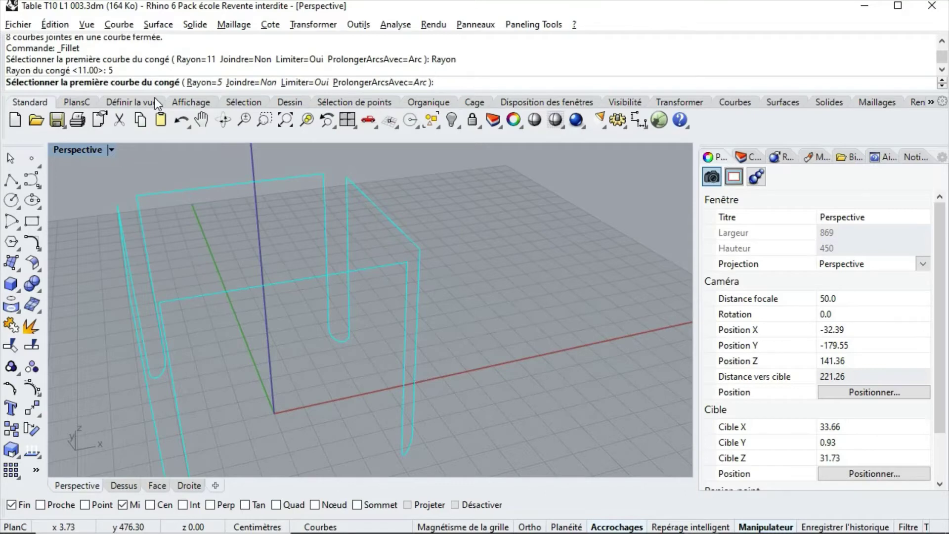
left_click(376, 267)
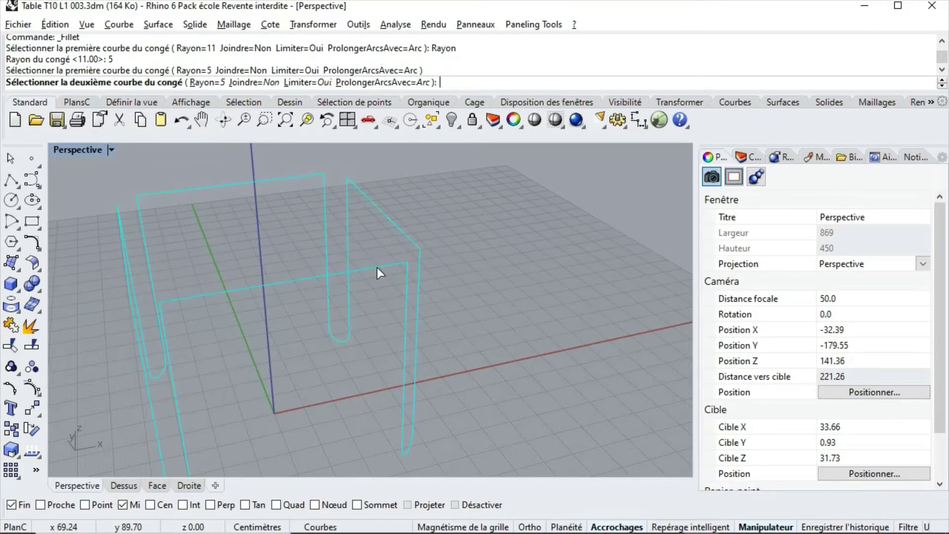
left_click(408, 282)
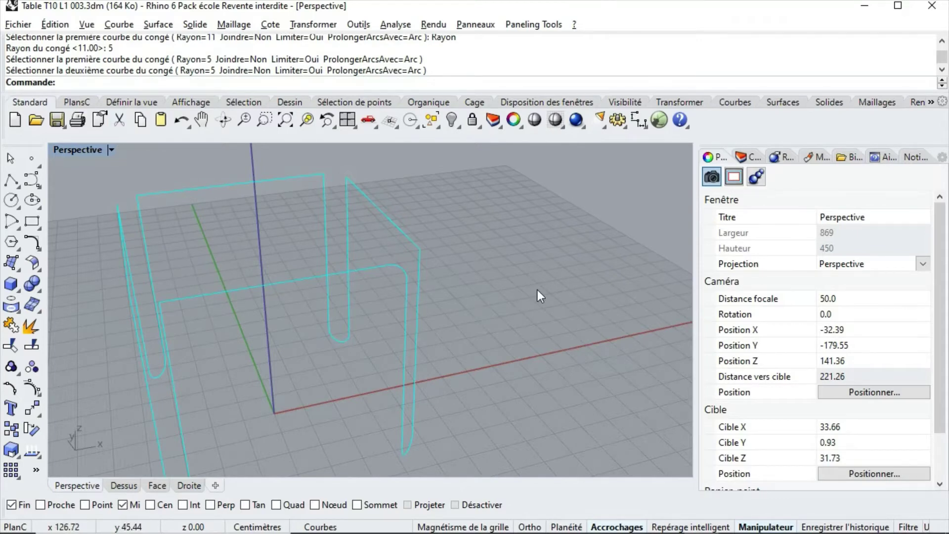
Step: Fillet the other upper corner of the same leg with the 5 cm radius
key("Return")
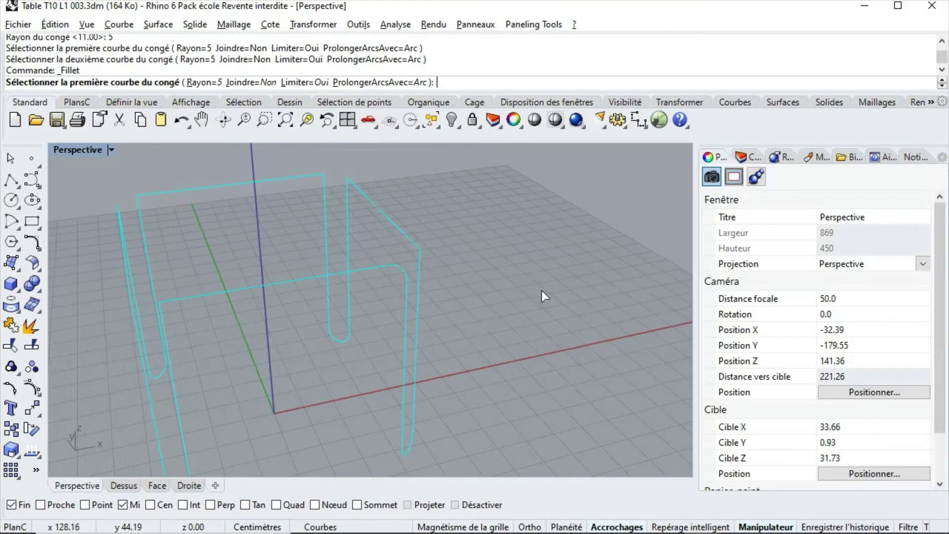
right_click_drag(541, 289, 406, 309)
scroll(342, 304, "up", 6)
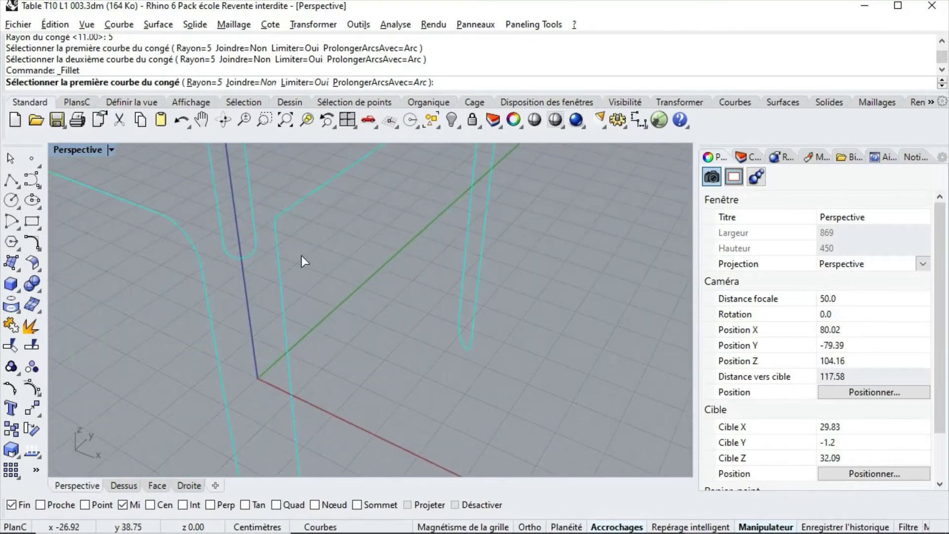
left_click(278, 256)
left_click(283, 214)
scroll(356, 264, "down", 8)
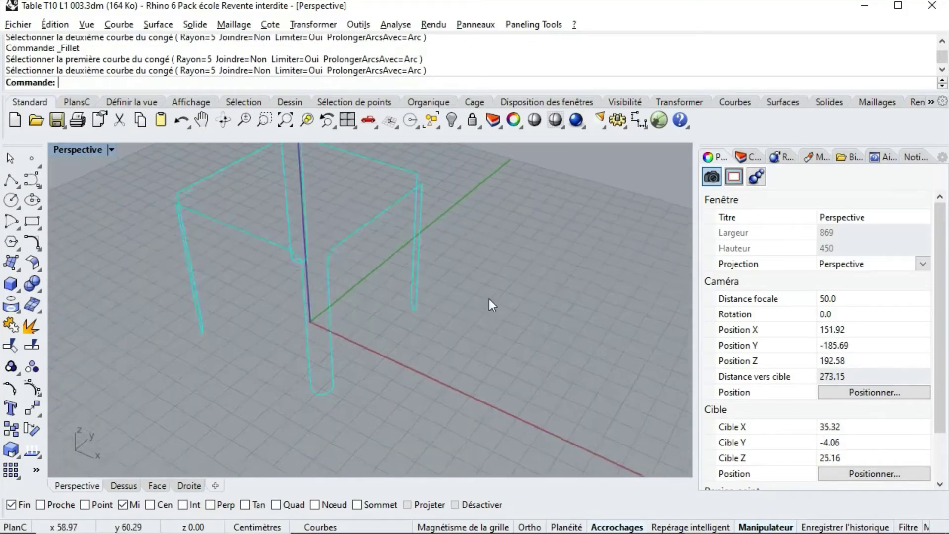
Step: Fillet both upper corners of the second leg with the 5 cm radius
right_click_drag(489, 298, 423, 332)
scroll(449, 227, "up", 4)
right_click_drag(523, 232, 526, 257)
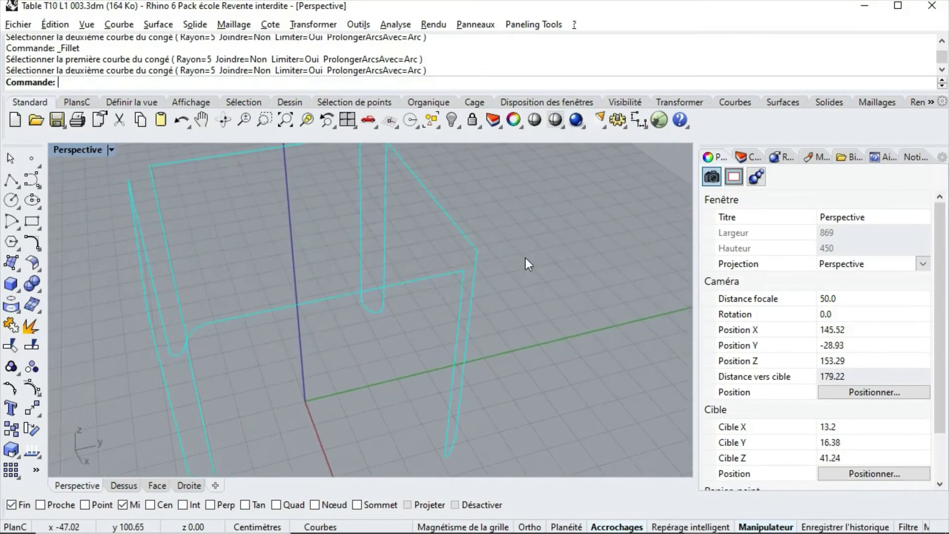
right_click(525, 257)
left_click(455, 275)
left_click(461, 288)
right_click_drag(461, 288, 335, 291)
right_click(486, 378)
left_click(414, 316)
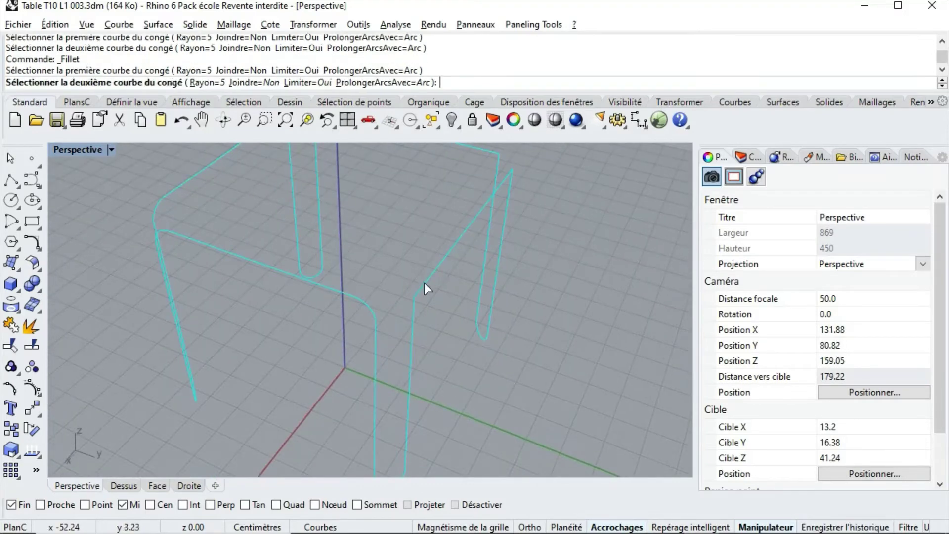
left_click(424, 283)
Step: Fillet both upper corners of the third leg with the 5 cm radius
right_click_drag(479, 304, 363, 316)
right_click(432, 327)
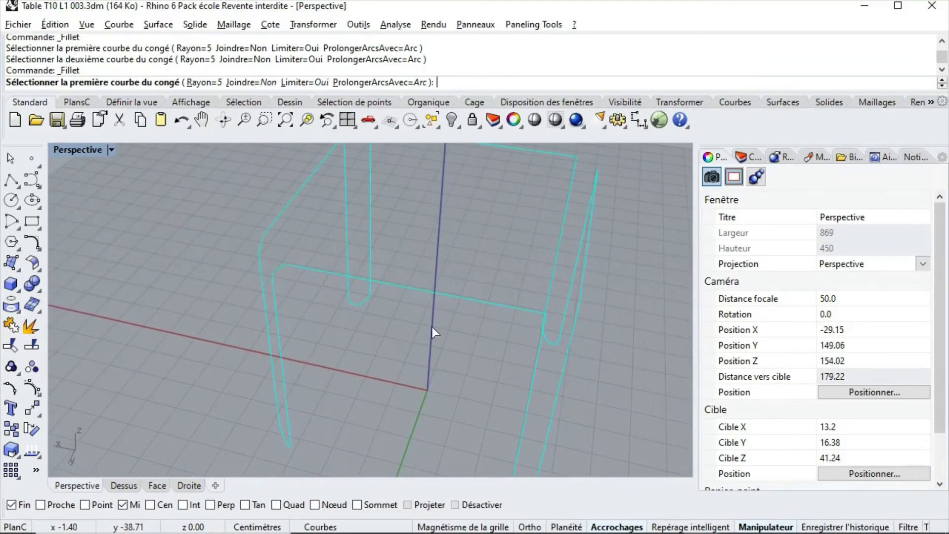
left_click(506, 307)
left_click(534, 367)
right_click_drag(533, 367, 466, 352)
right_click_drag(527, 364, 515, 388)
right_click(503, 366)
left_click(502, 381)
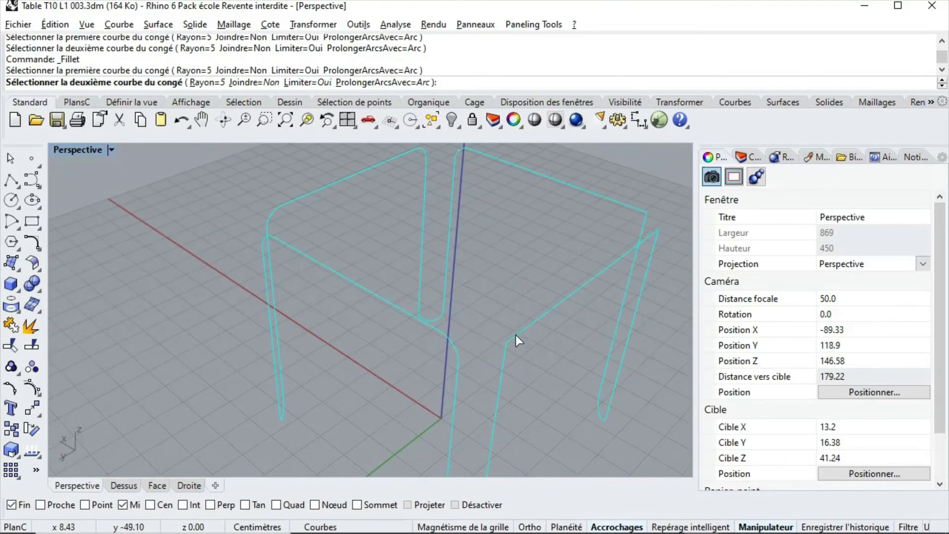
left_click(515, 341)
Step: Fillet both upper corners of the last leg with the 5 cm radius
right_click_drag(514, 341, 343, 369)
right_click(343, 370)
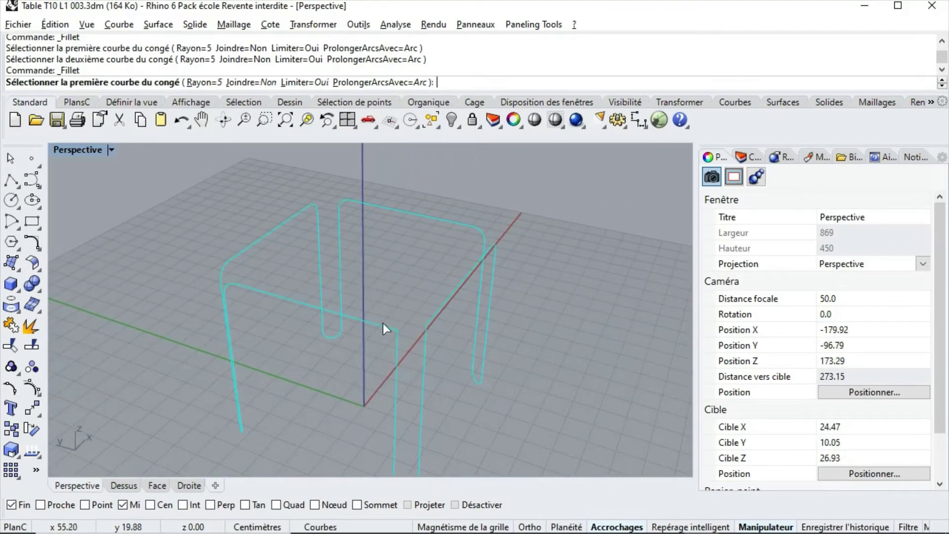
left_click(381, 327)
left_click(389, 345)
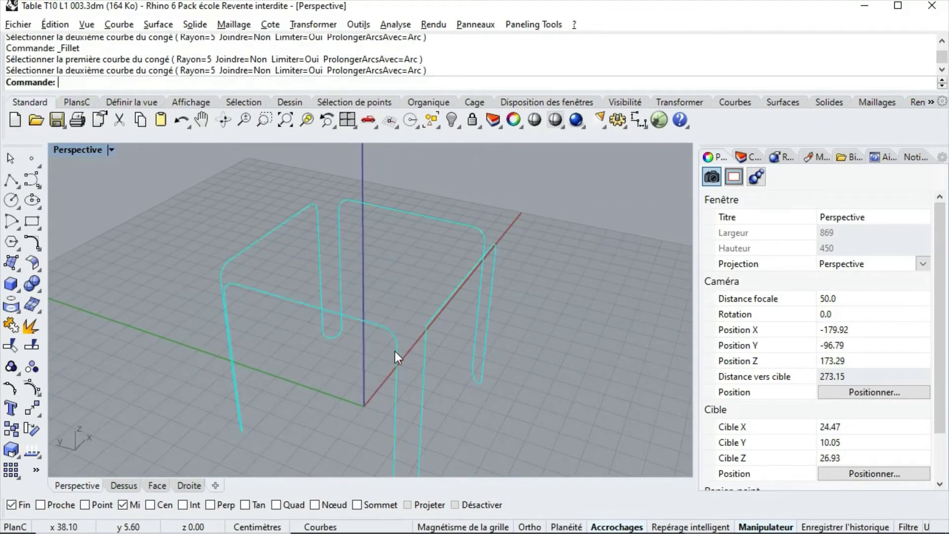
right_click_drag(395, 351, 456, 328)
right_click(348, 385)
left_click(326, 385)
left_click(343, 348)
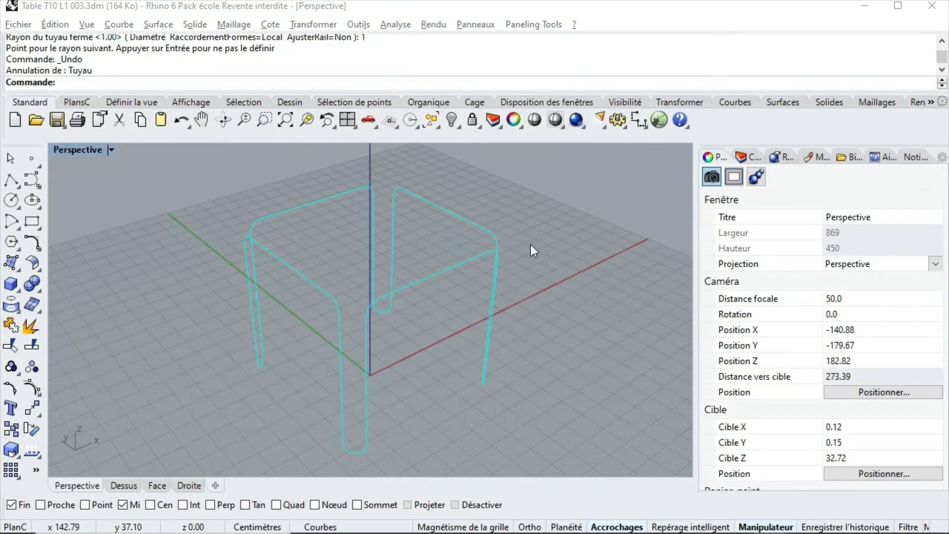
Step: Check the frame curve's object type and make the Solide sublayer of Structure Tubulaire the current layer
left_click(485, 230)
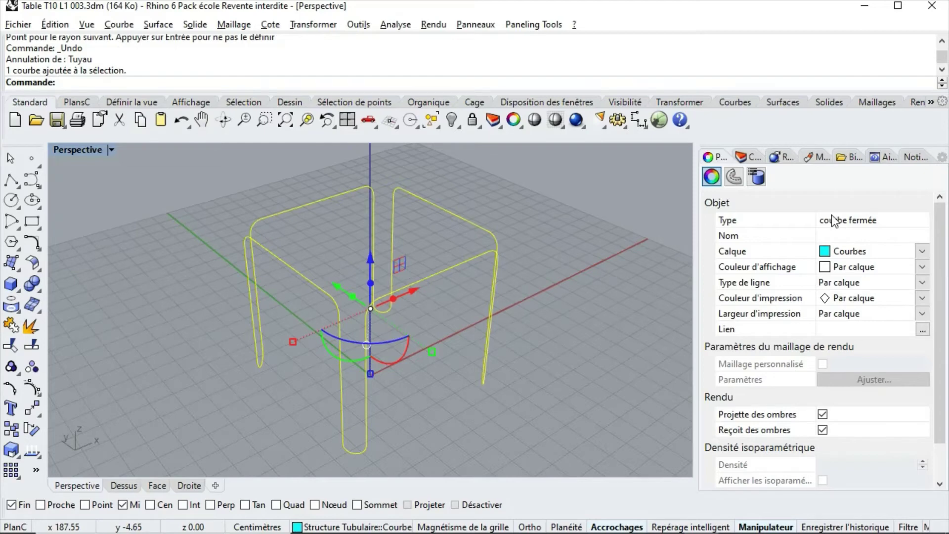
left_click(741, 158)
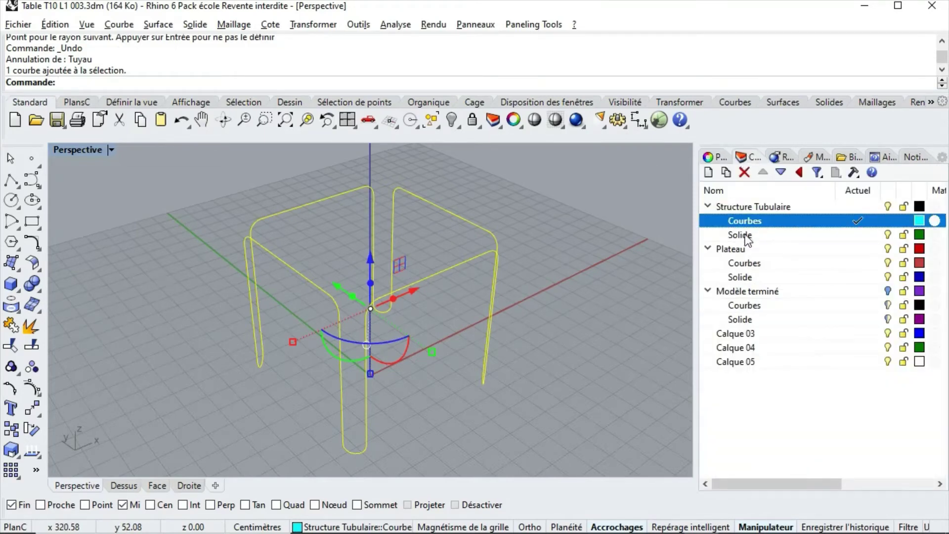
left_click(865, 236)
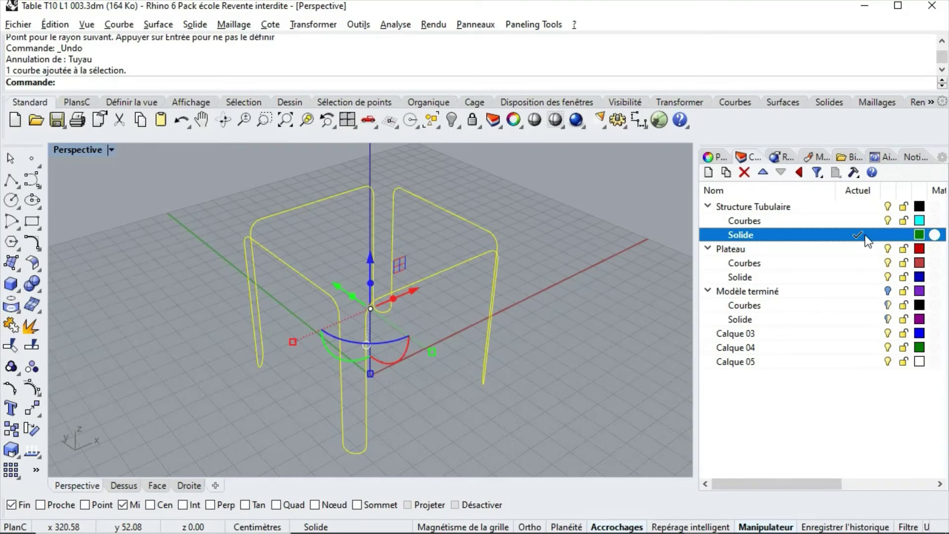
left_click(114, 333)
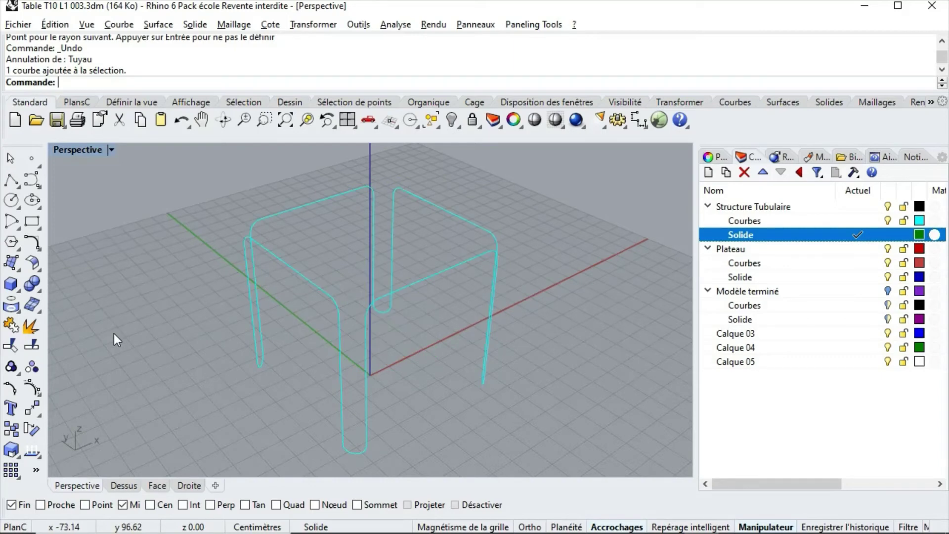
Step: Create a closed pipe solid with a 1 cm radius along the whole frame curve, without adding further radius points
left_click(18, 294)
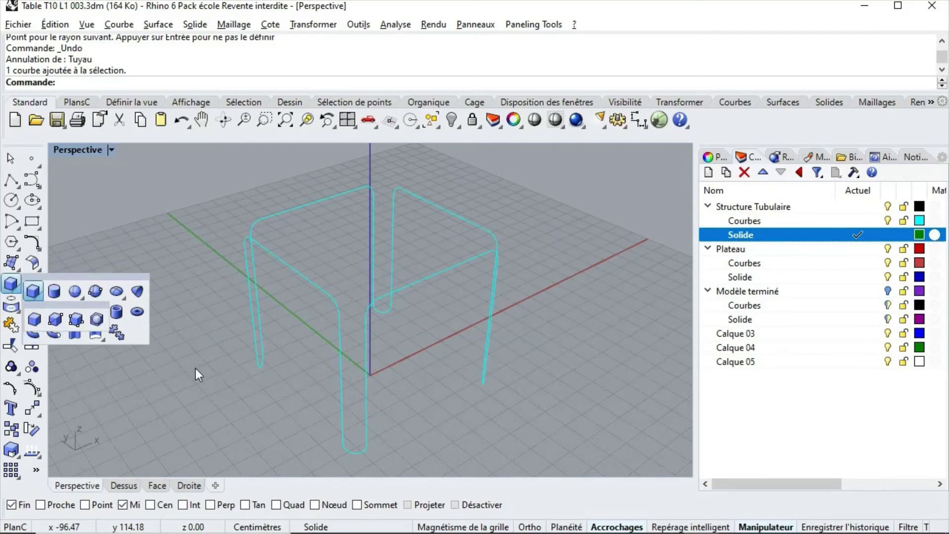
left_click(19, 295)
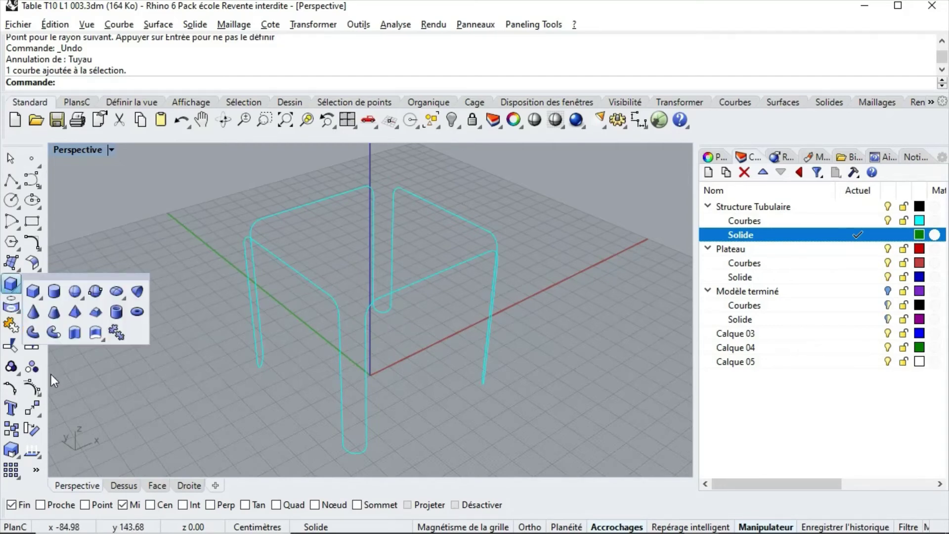
left_click(33, 332)
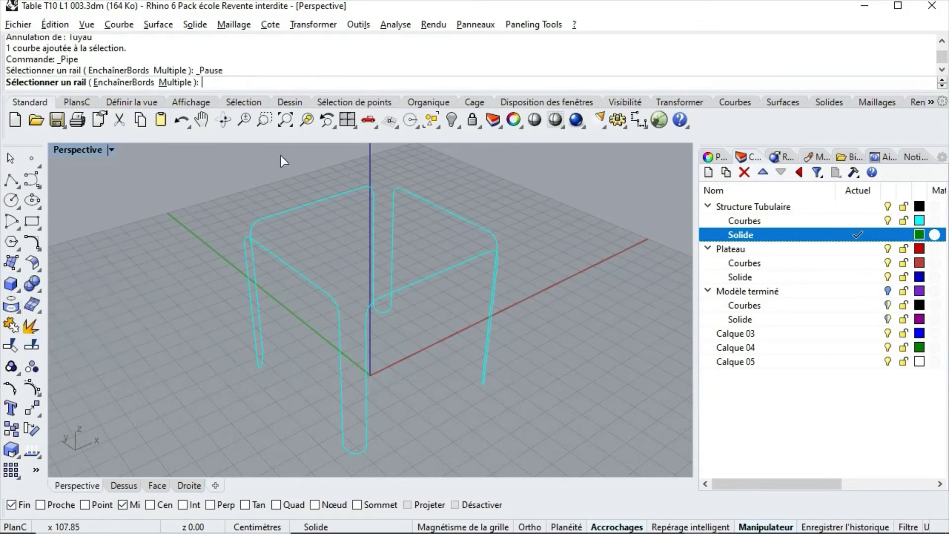
left_click(326, 195)
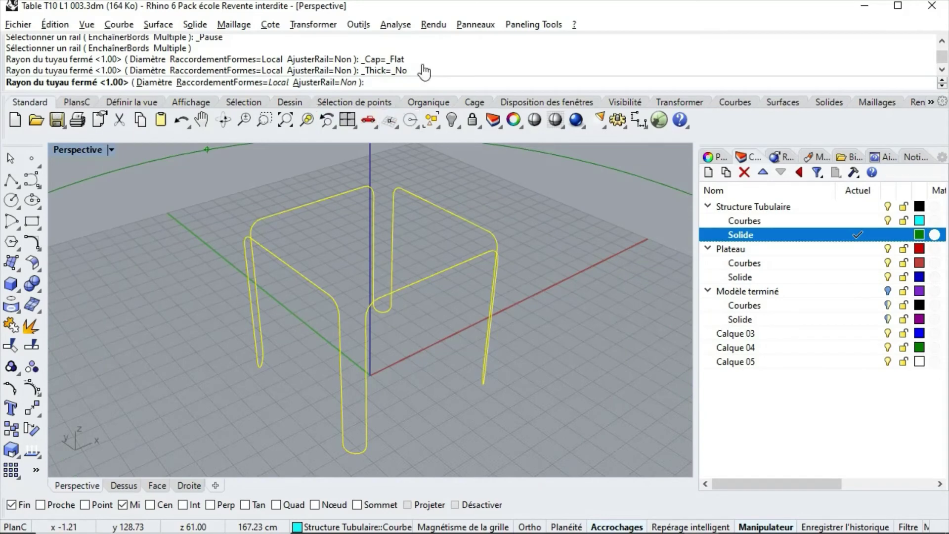
type("1")
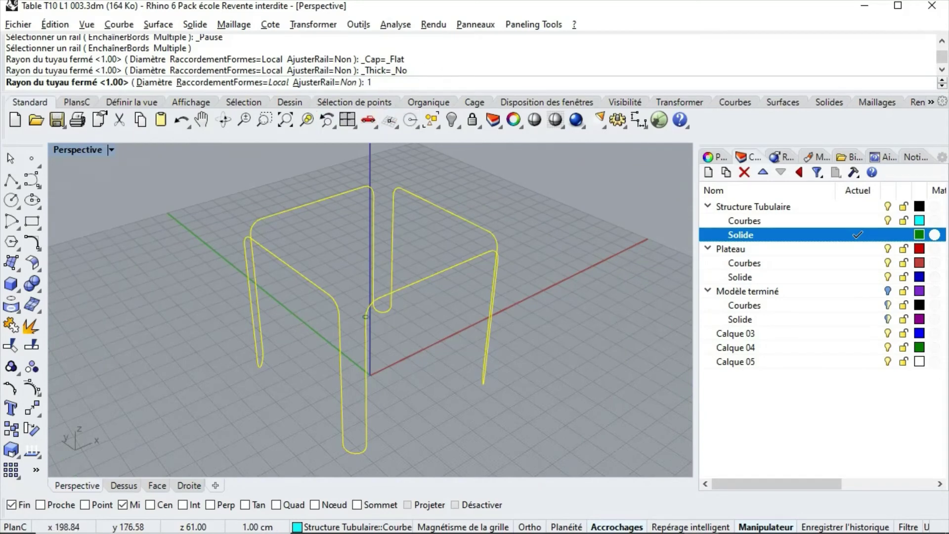
key("Return")
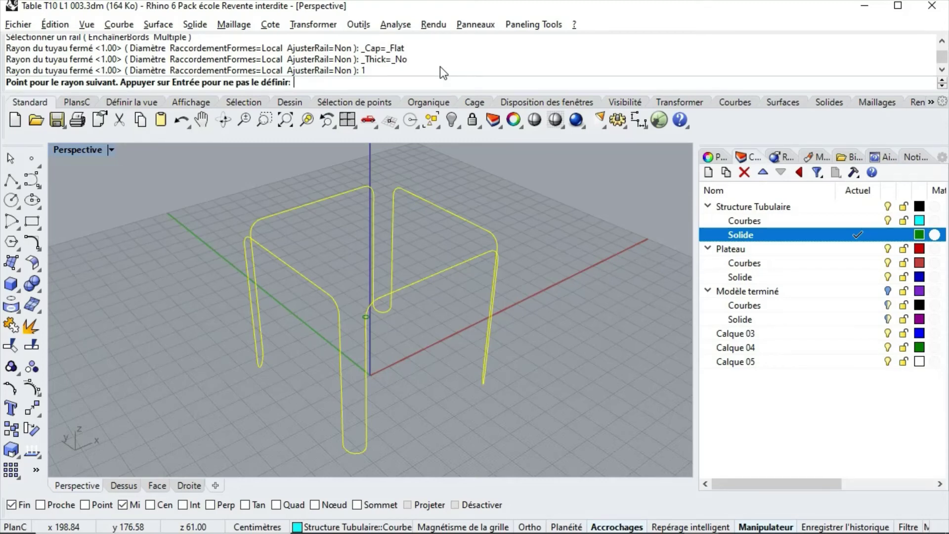
key("Return")
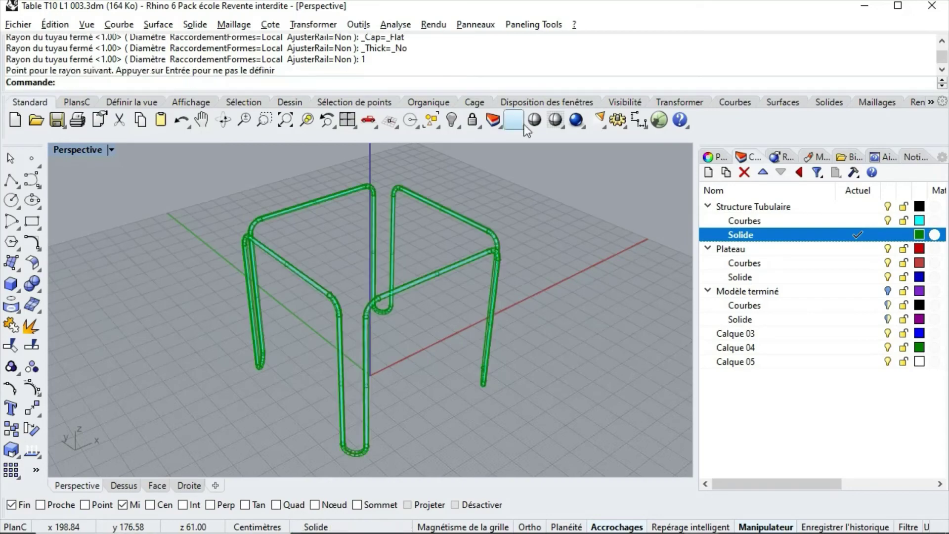
Step: Select the tubular frame's pipe solid and check its object type in the object properties
scroll(514, 252, "up", 8)
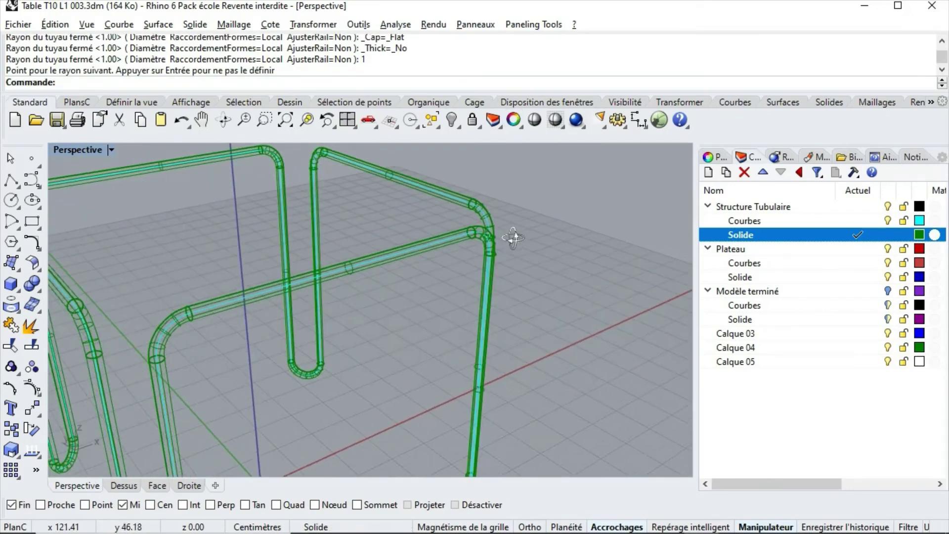
left_click(488, 208)
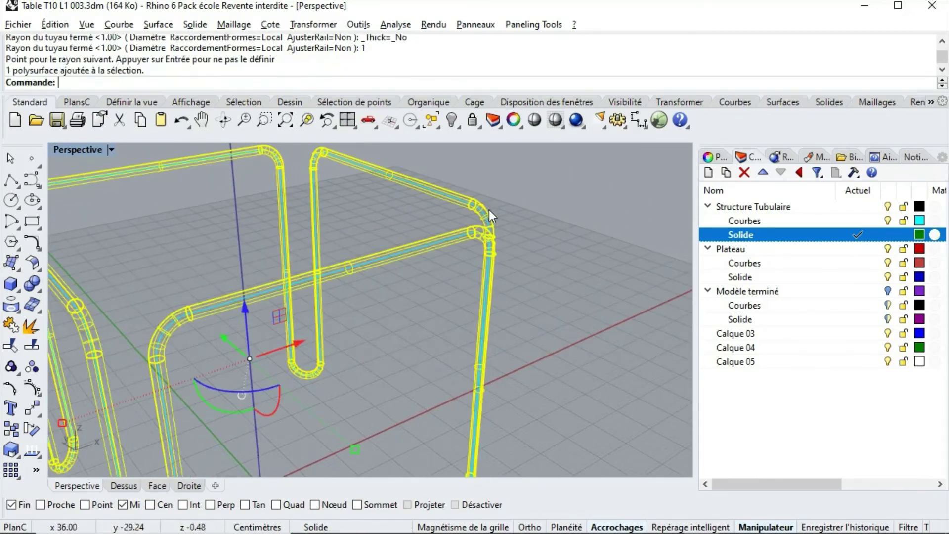
left_click(710, 157)
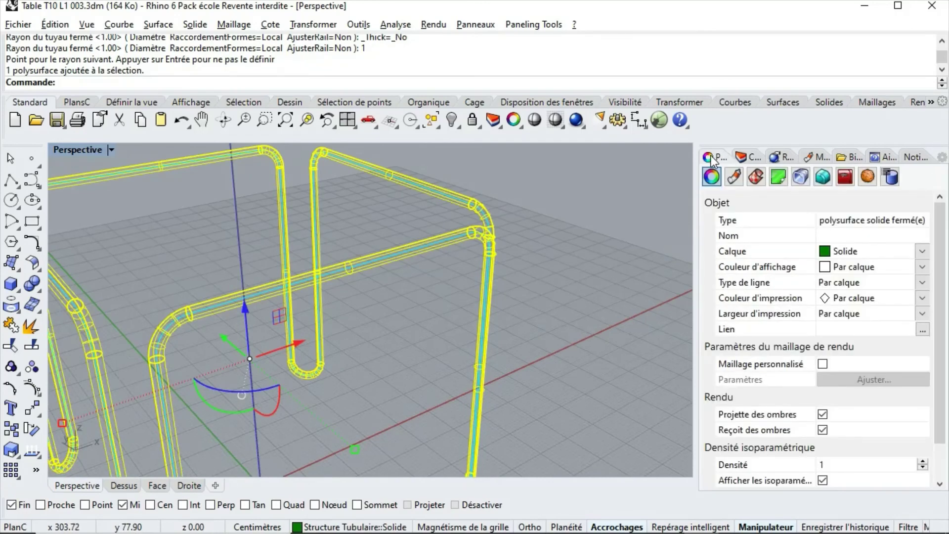